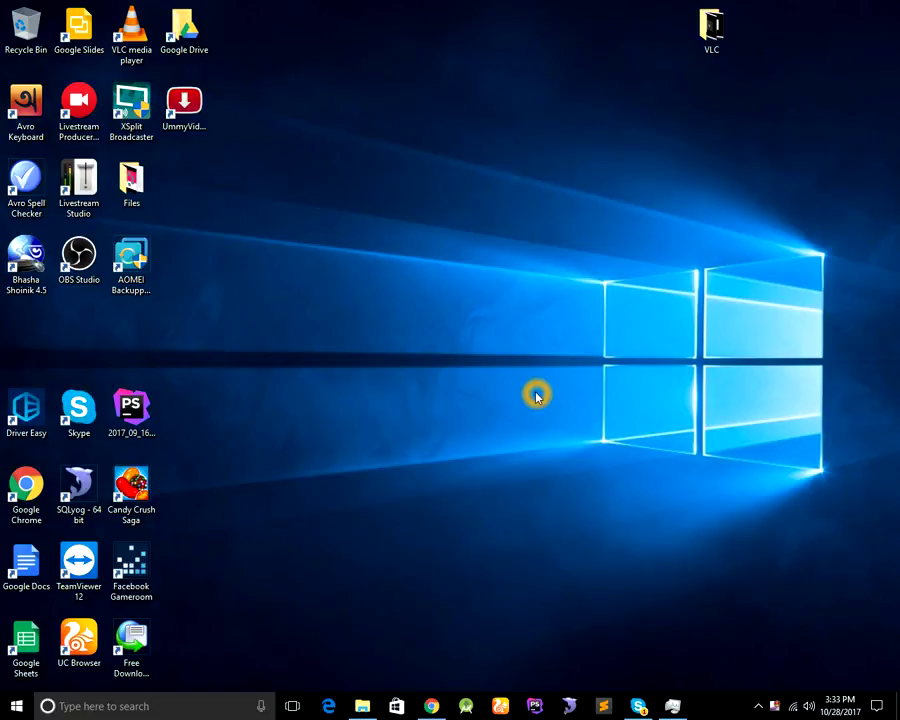
- Launch VLC media player and open a capture device with the capture mode set to Desktop
click(131, 30)
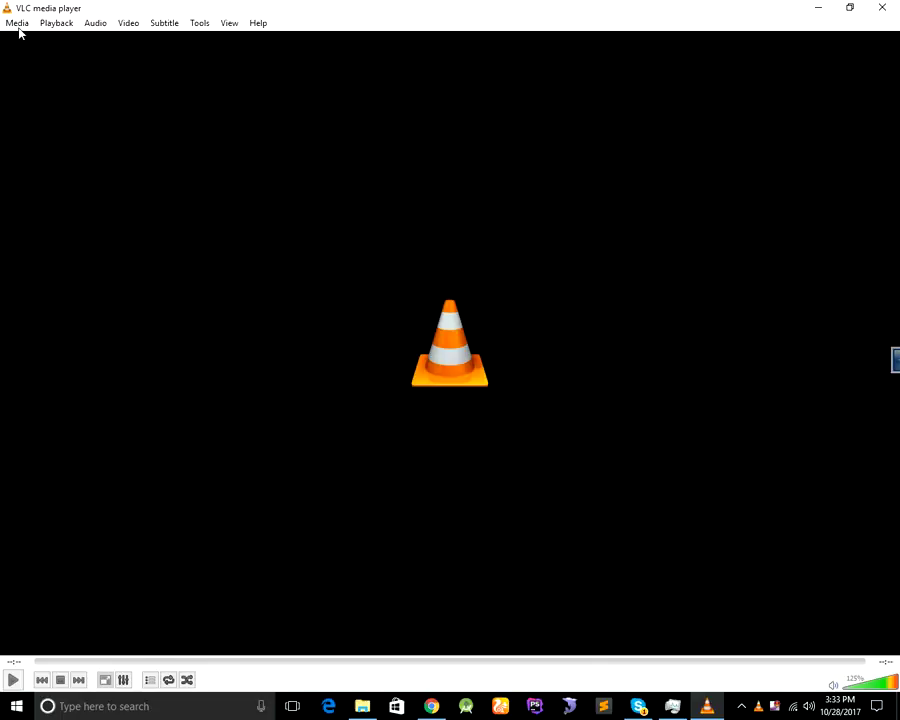
click(15, 23)
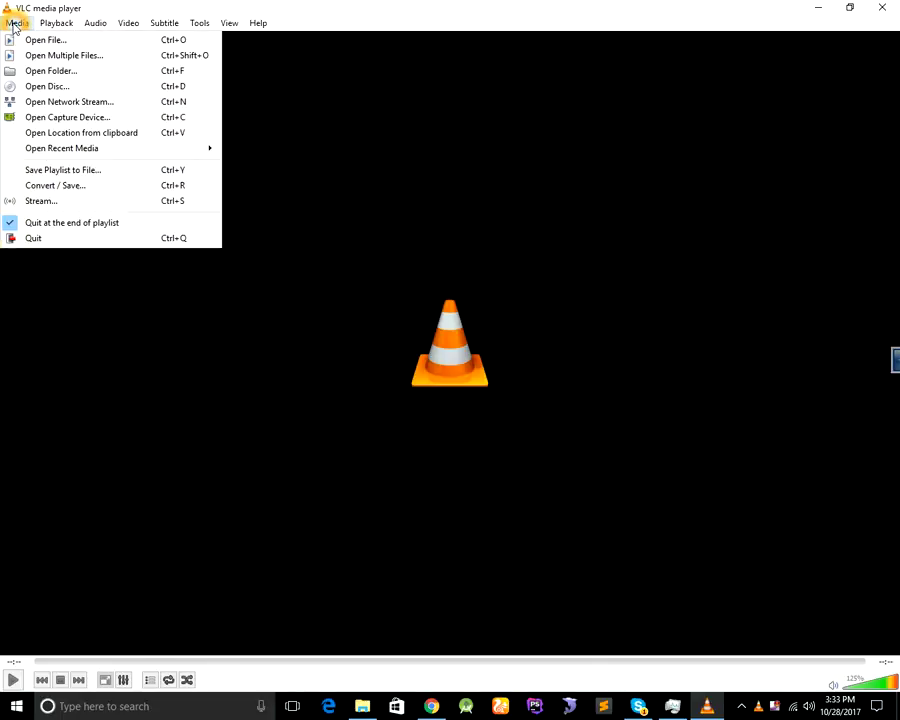
click(57, 123)
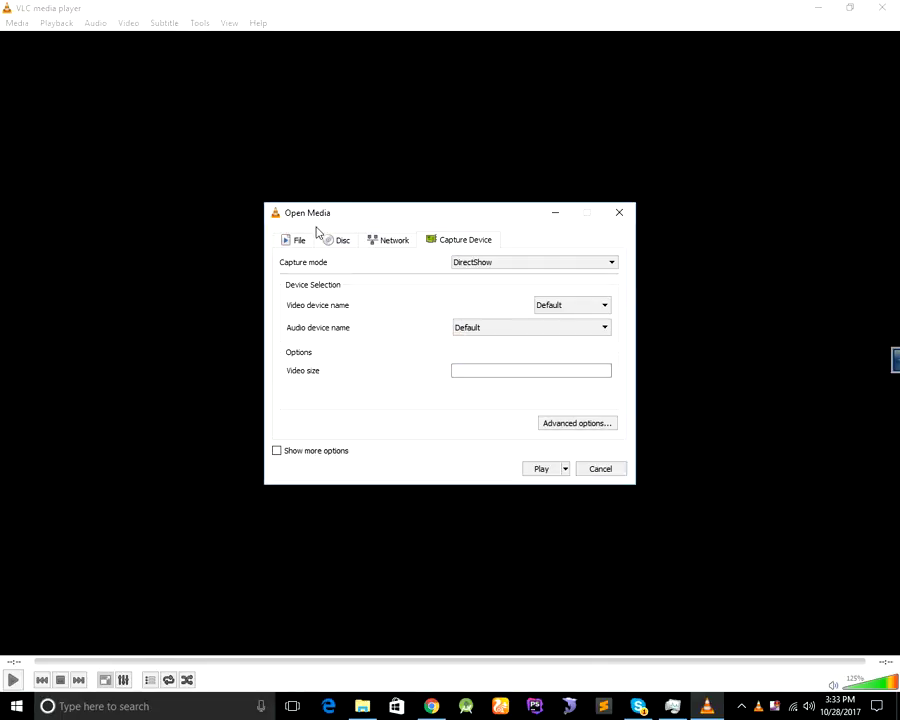
mouse_move(394, 303)
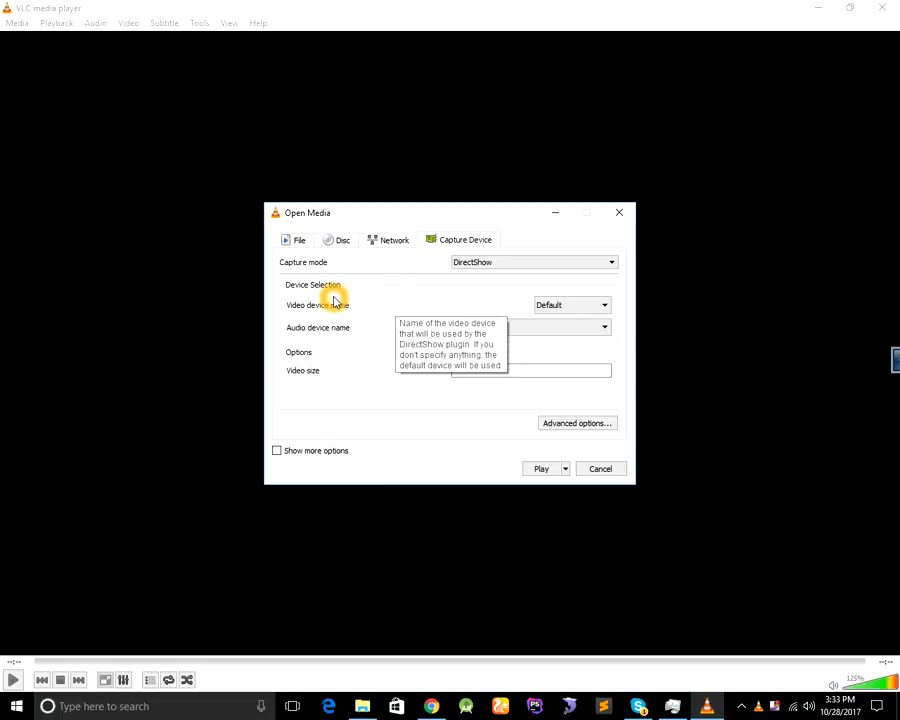
click(548, 262)
click(487, 293)
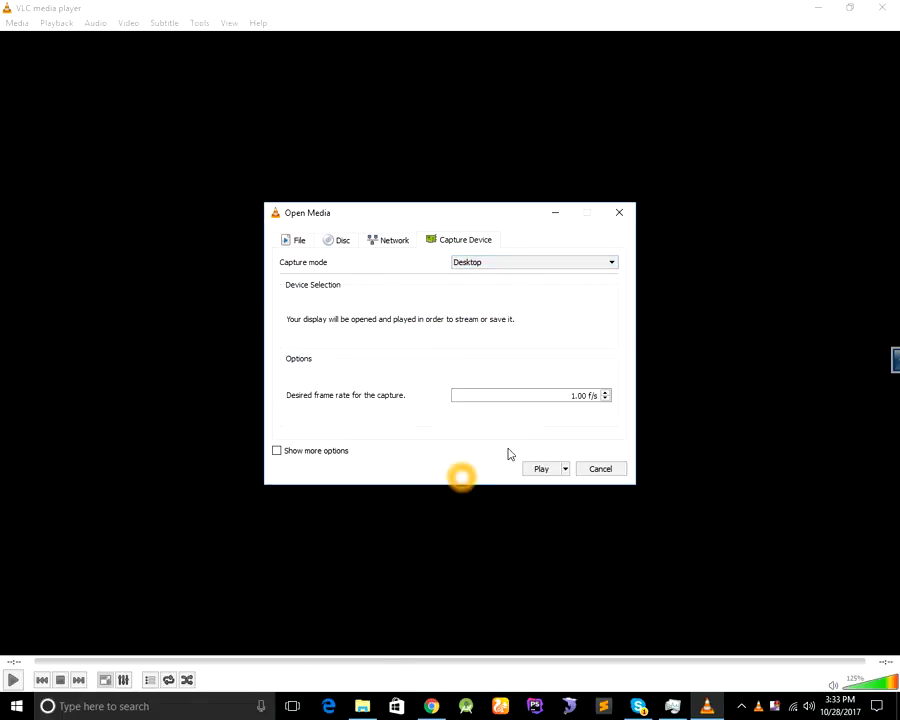
- Set the desired capture frame rate to 30.00 f/s and choose to convert the capture instead of playing it
double_click(571, 396)
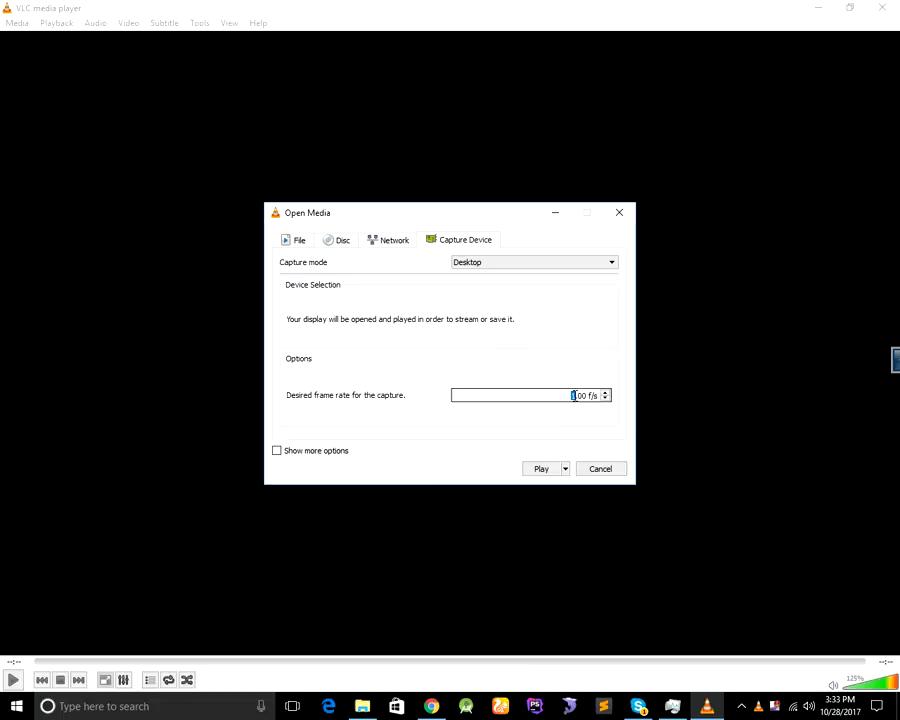
text(30)
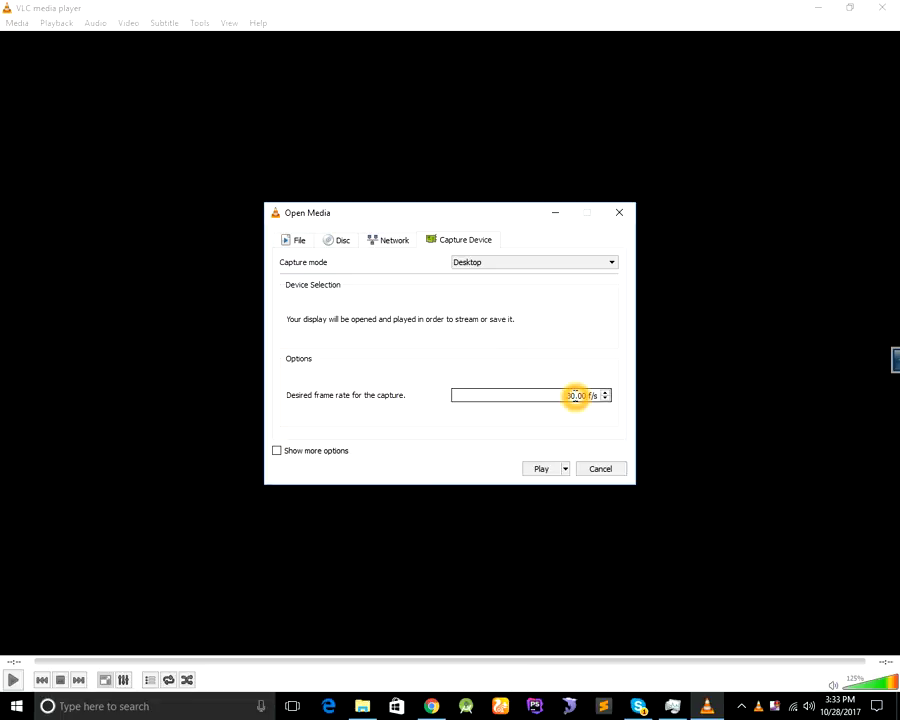
click(565, 470)
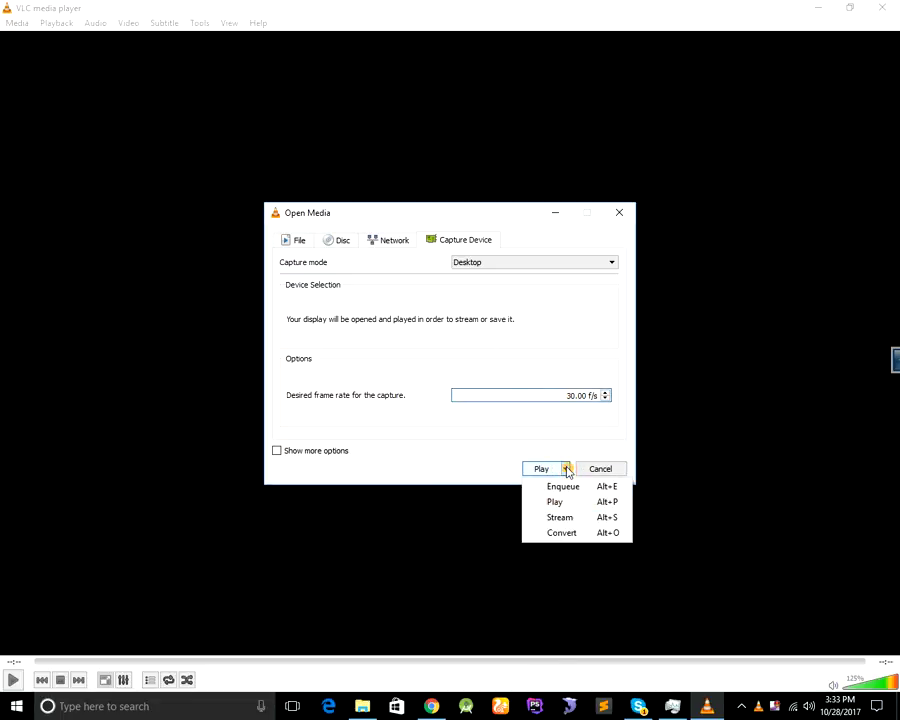
click(560, 533)
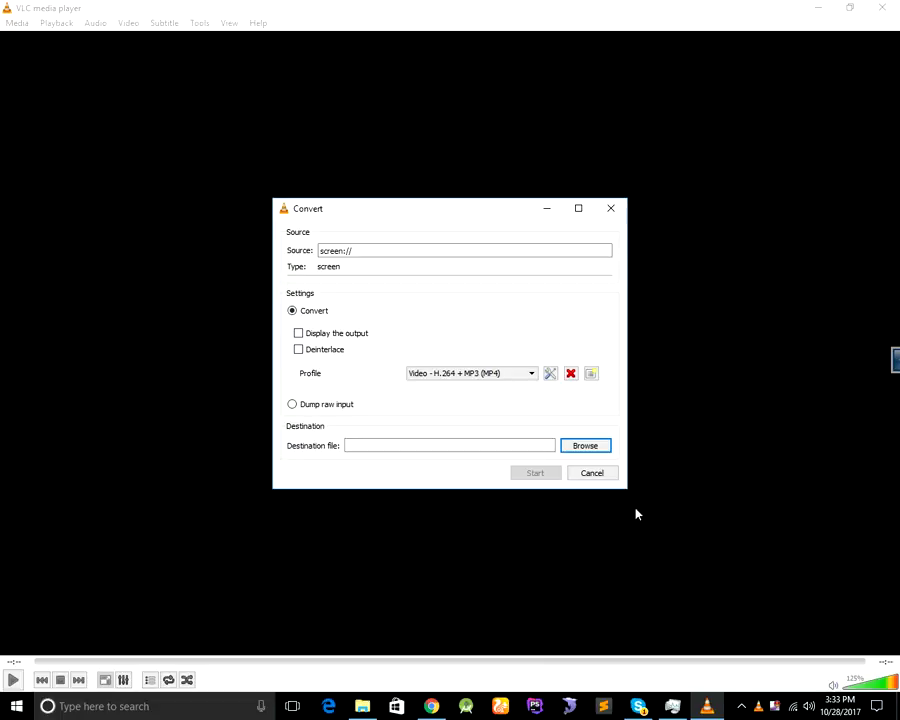
click(531, 373)
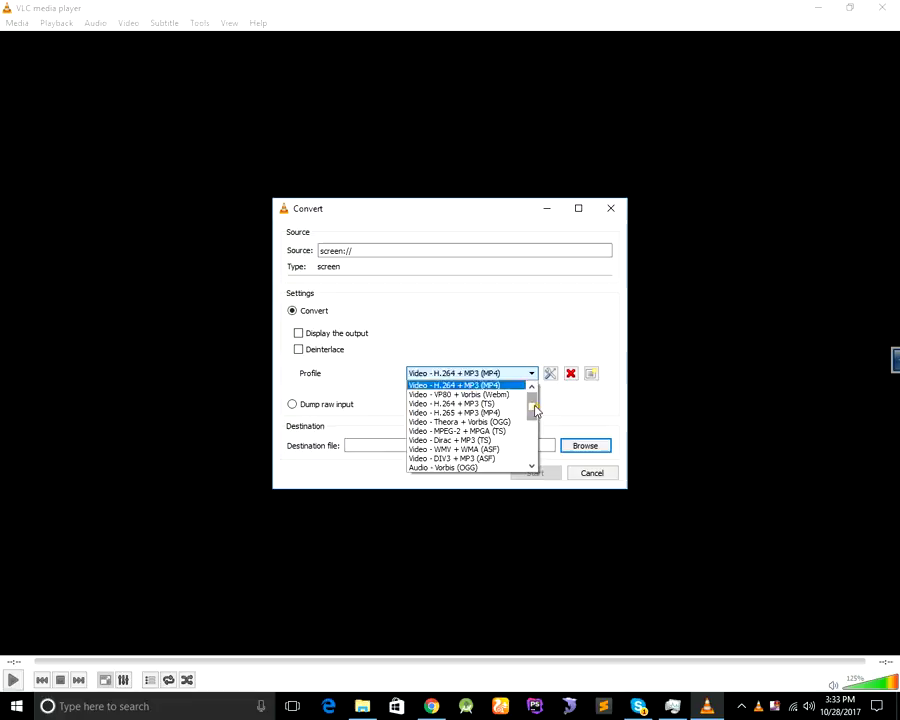
drag(534, 408, 587, 402)
click(587, 402)
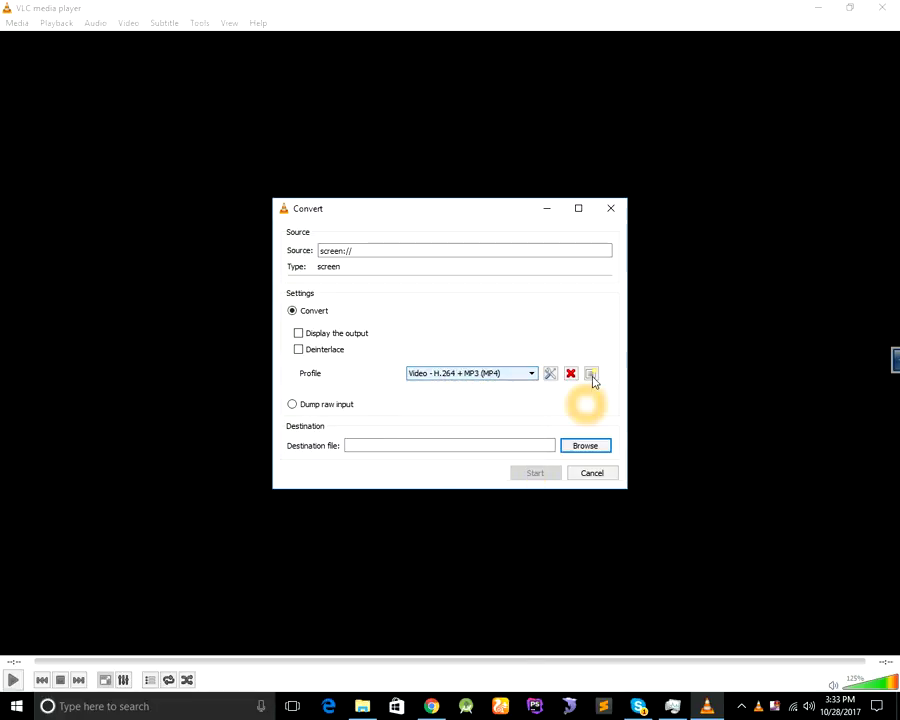
click(591, 373)
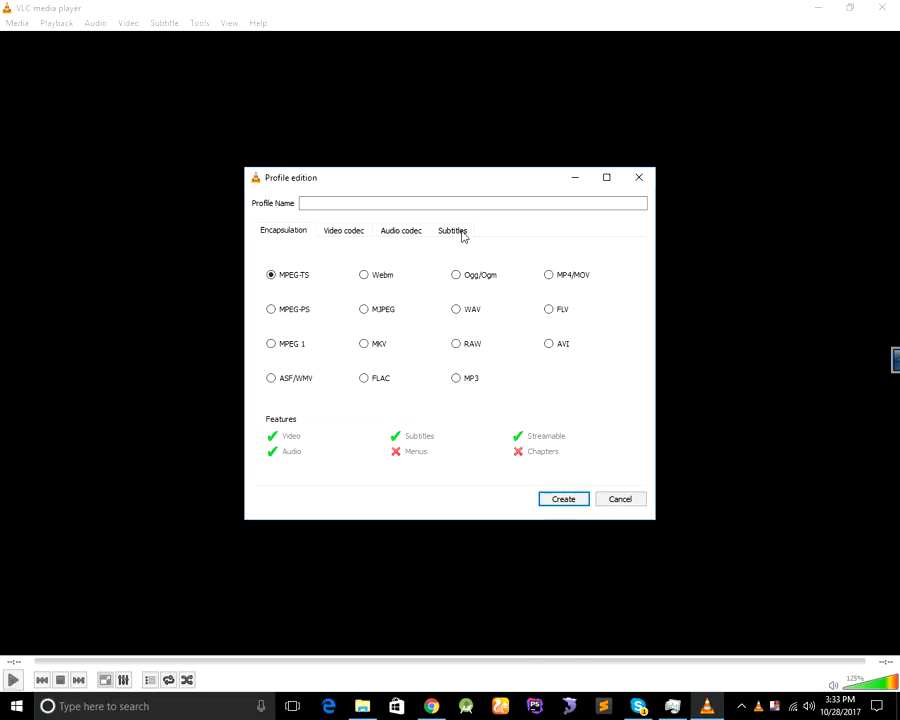
click(615, 499)
- Choose Video for Youtube HD as the conversion profile
click(517, 377)
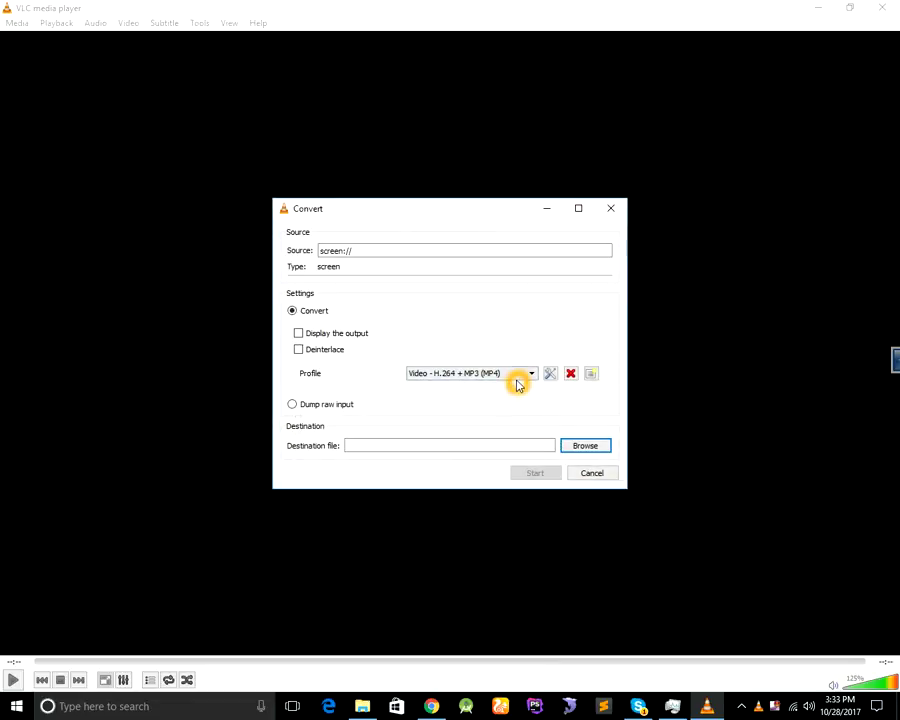
drag(535, 405, 532, 470)
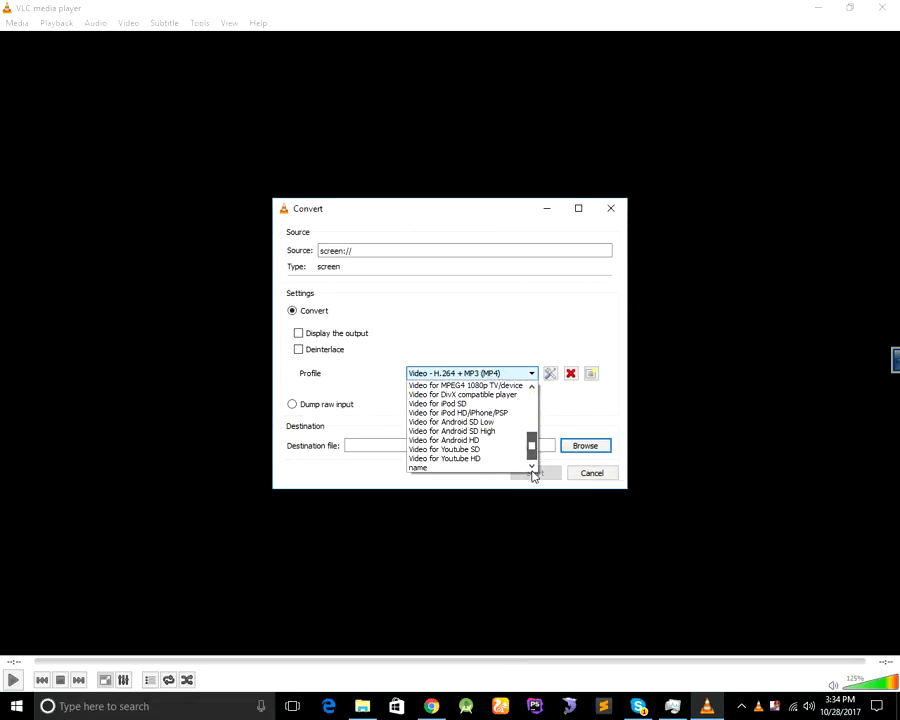
click(481, 457)
click(271, 422)
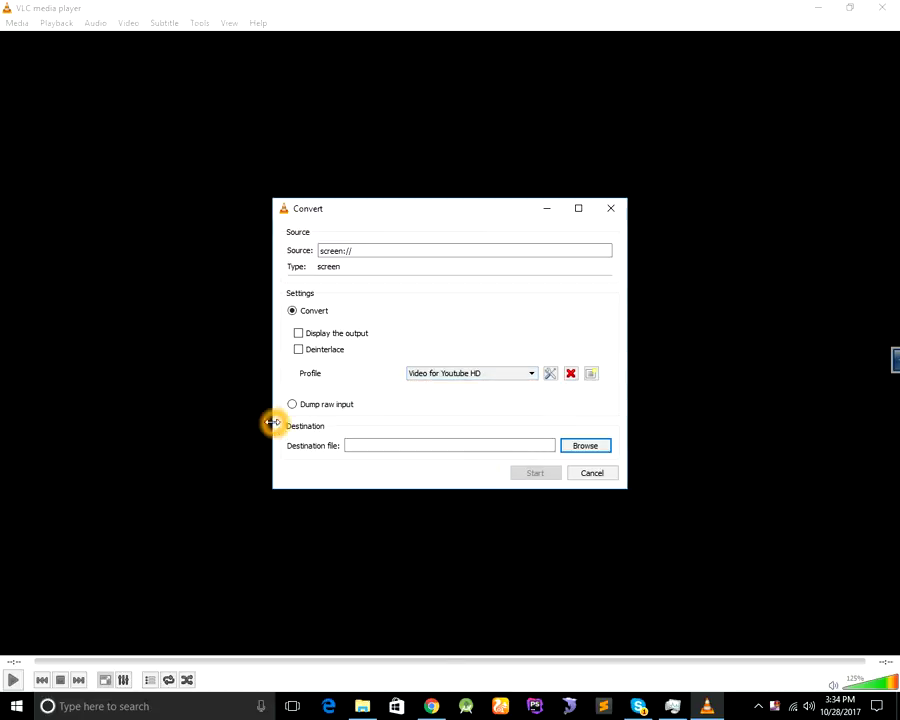
click(541, 440)
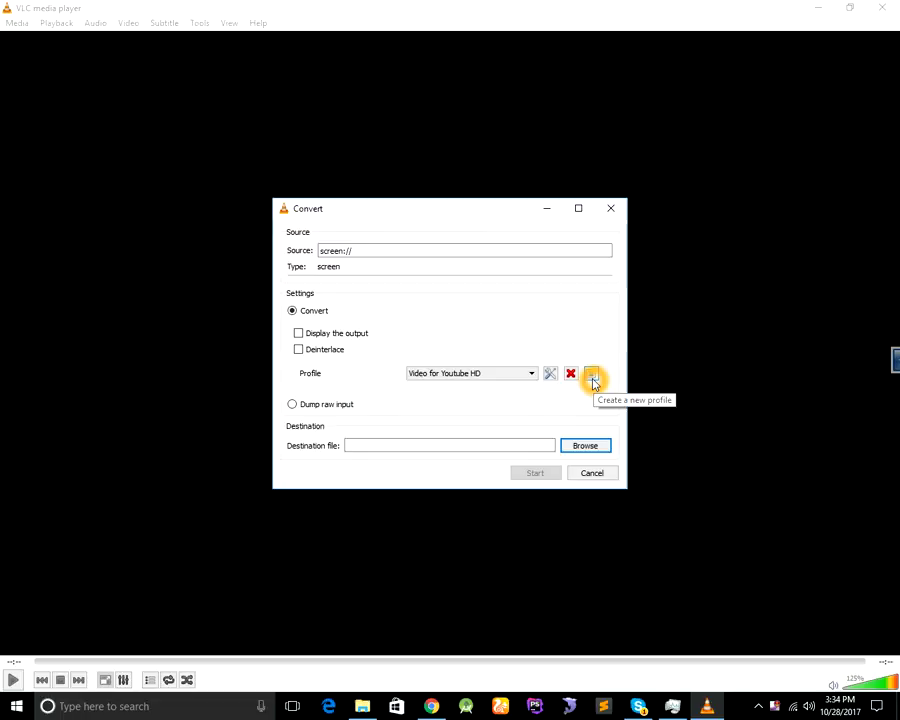
- Set the destination file to 004 as an mp4 container in the VLC folder on the desktop
click(581, 447)
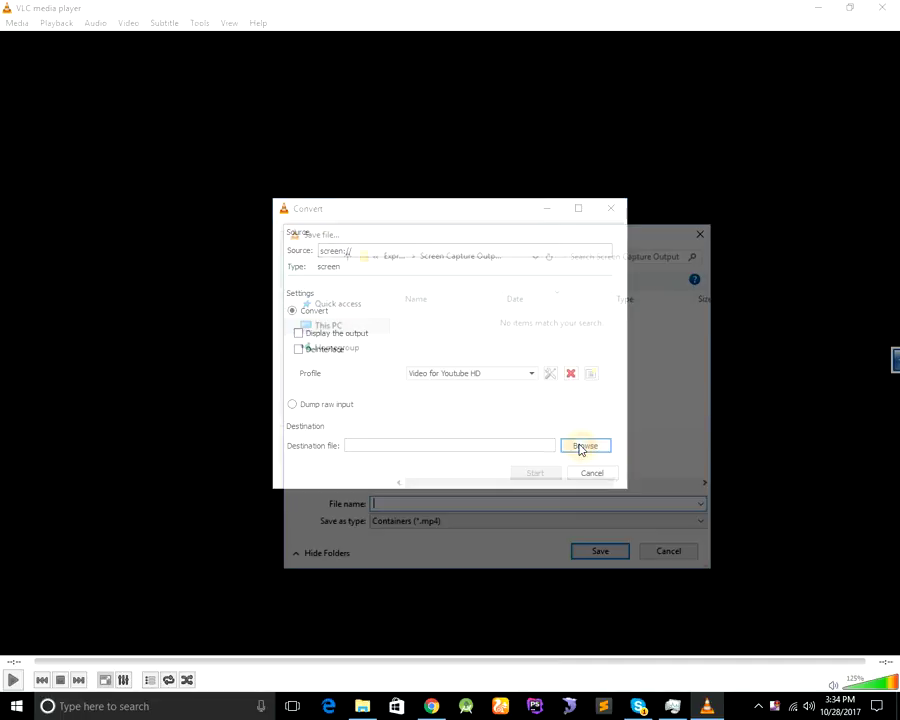
drag(380, 360, 378, 304)
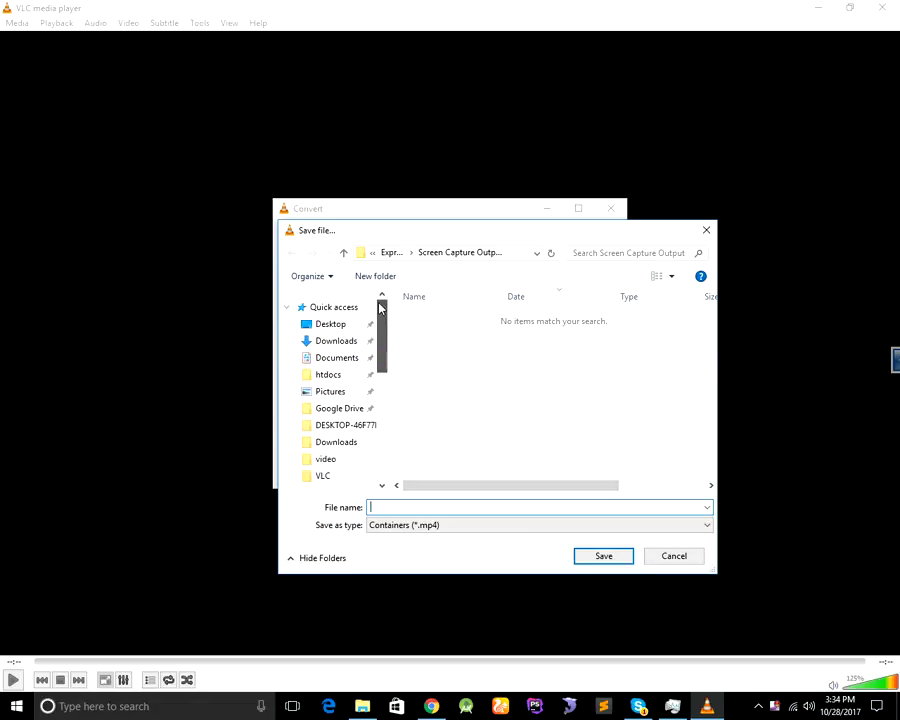
click(327, 462)
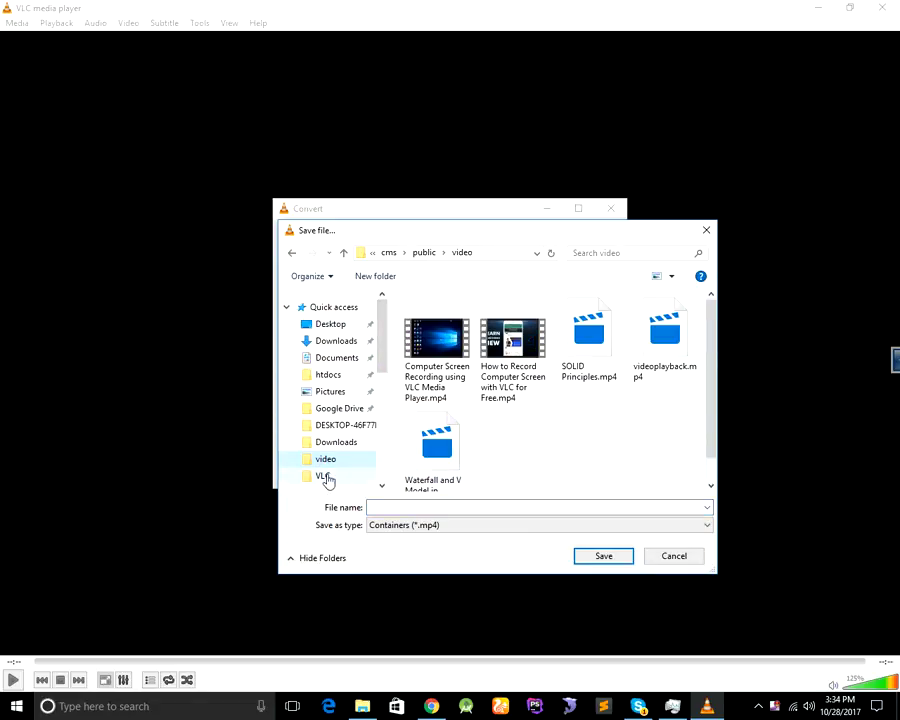
click(325, 475)
click(509, 510)
text(004)
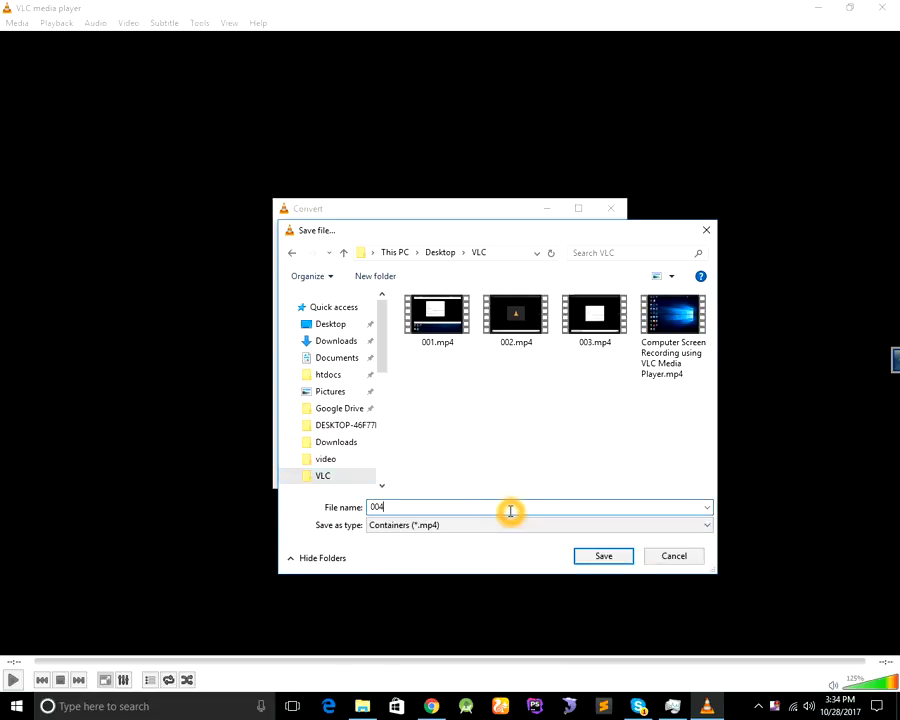
click(603, 559)
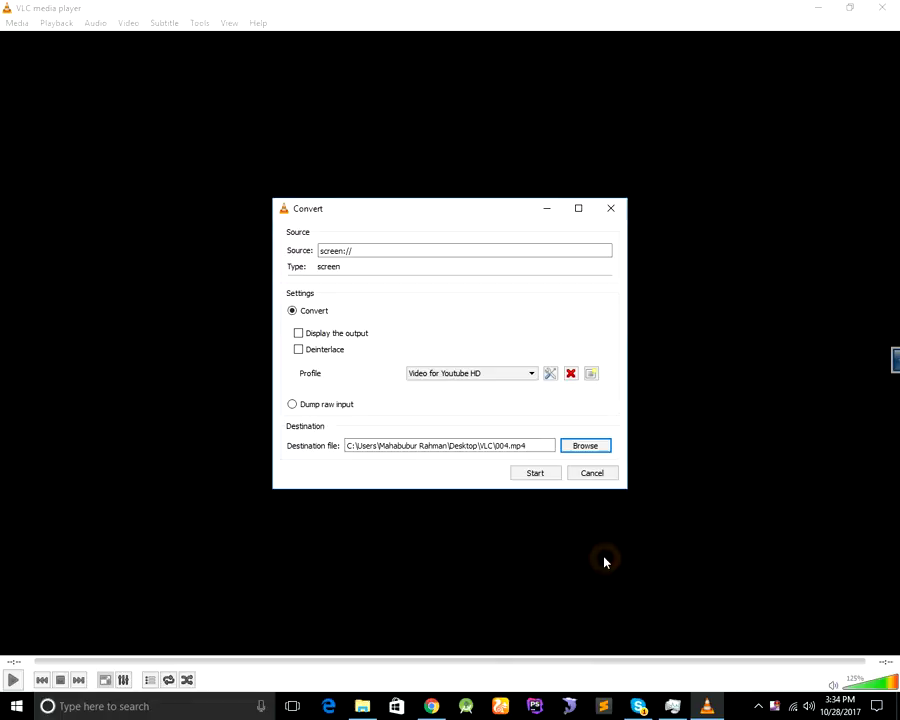
click(602, 554)
- Start the screen capture and minimize the player window
click(540, 471)
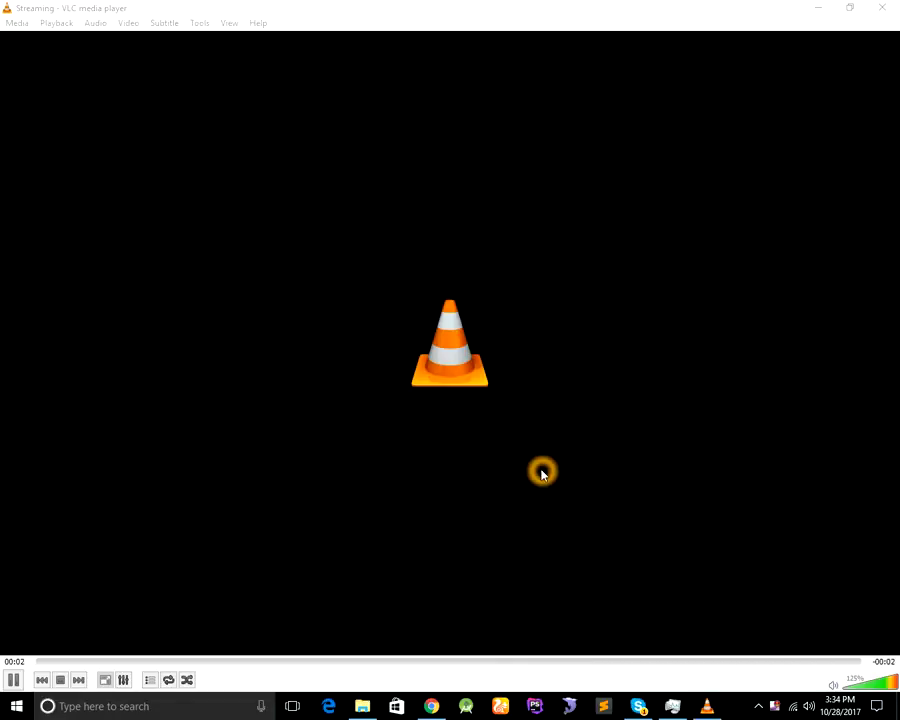
click(818, 9)
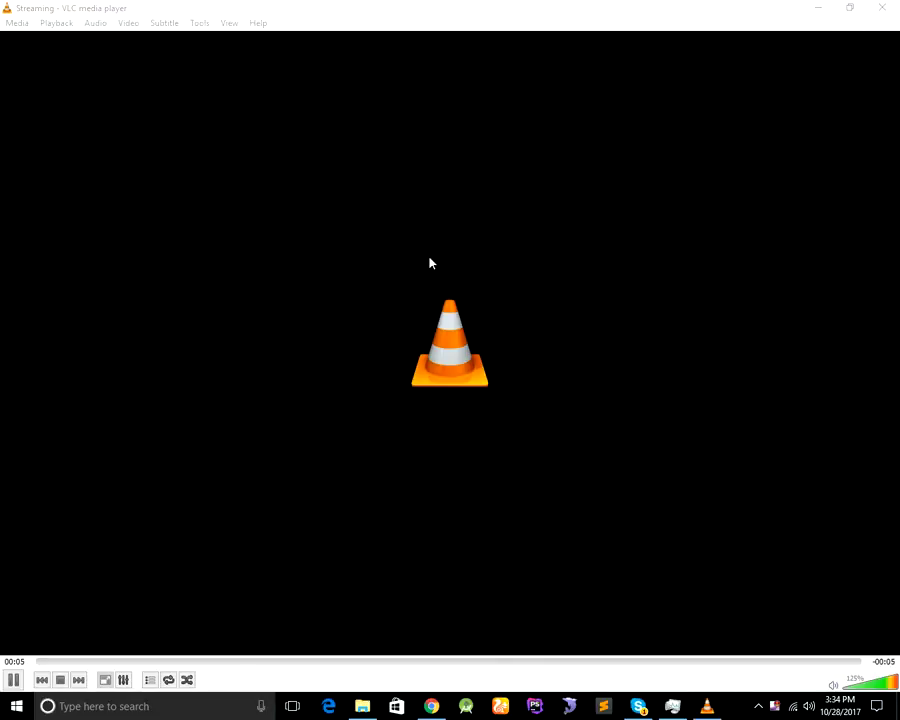
- Draw selection boxes around several desktop icons to give the running recording some sample activity
drag(830, 170, 627, 4)
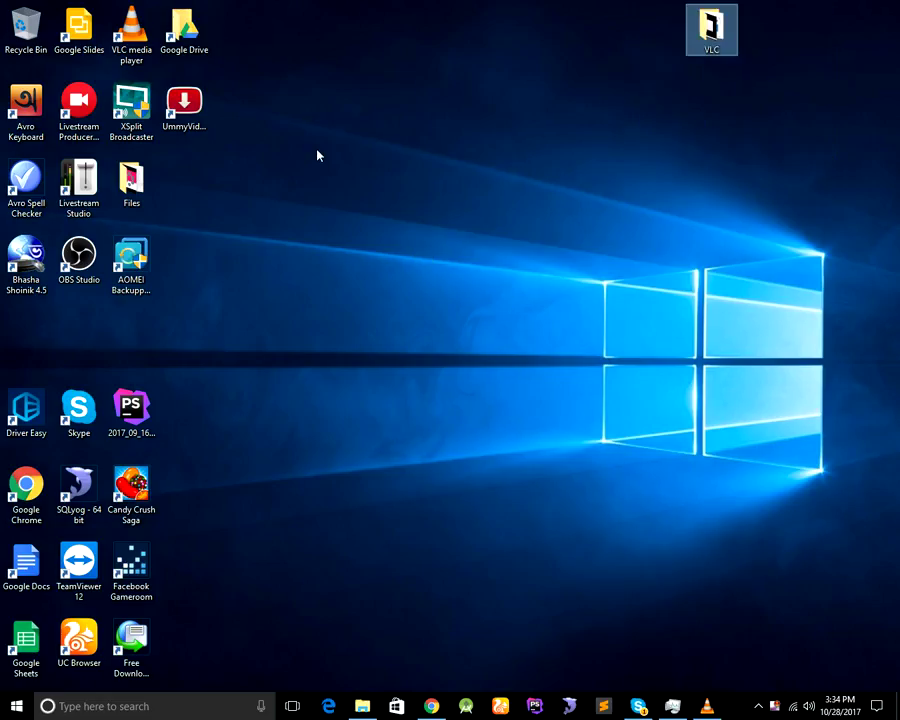
drag(269, 217, 177, 84)
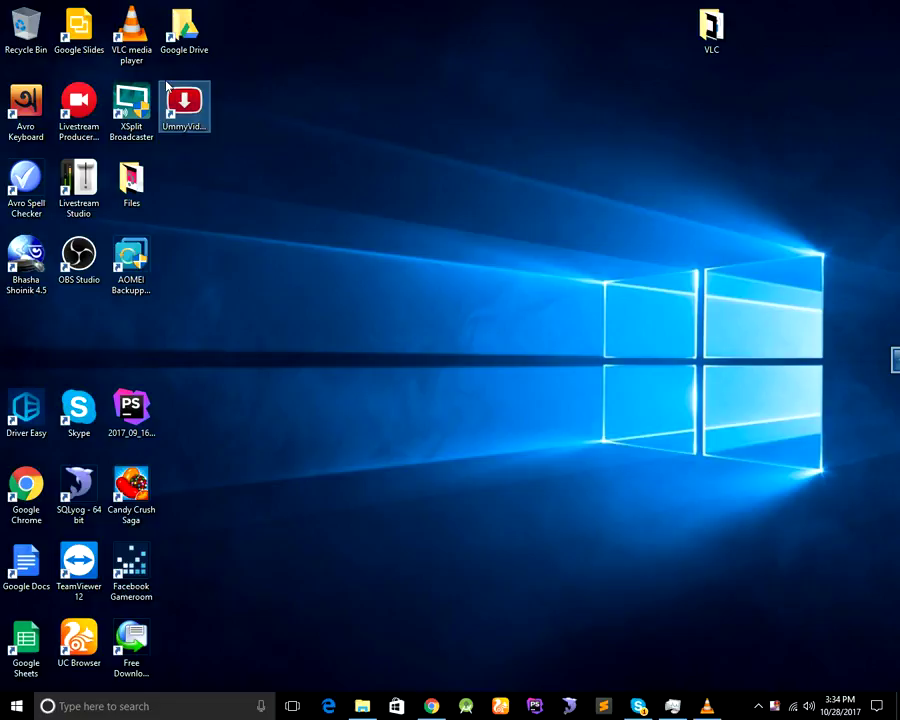
click(309, 78)
click(268, 50)
drag(249, 58, 155, 10)
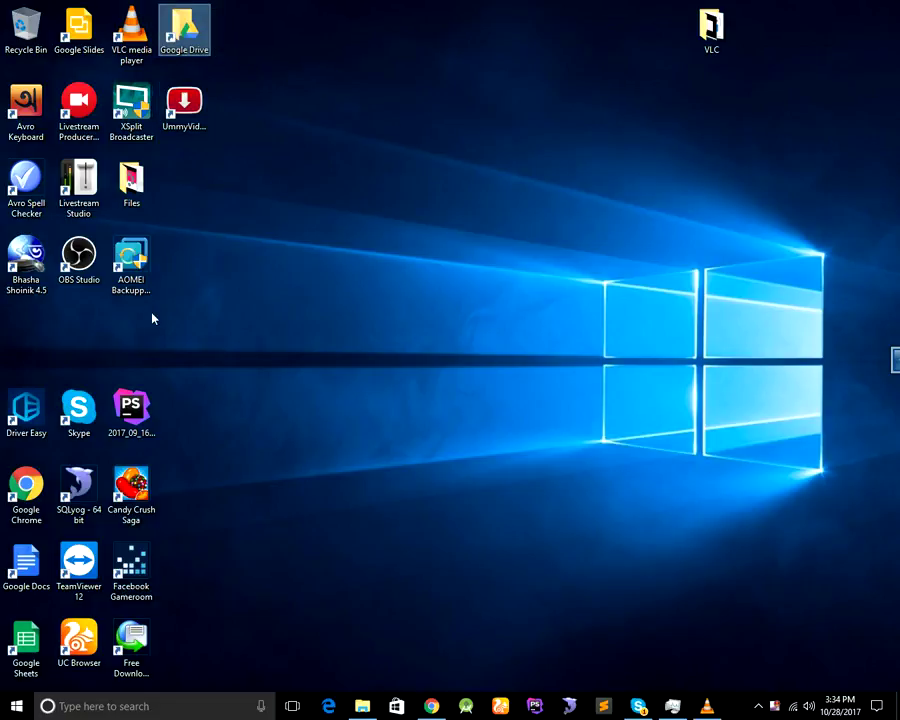
drag(195, 345, 96, 237)
click(267, 231)
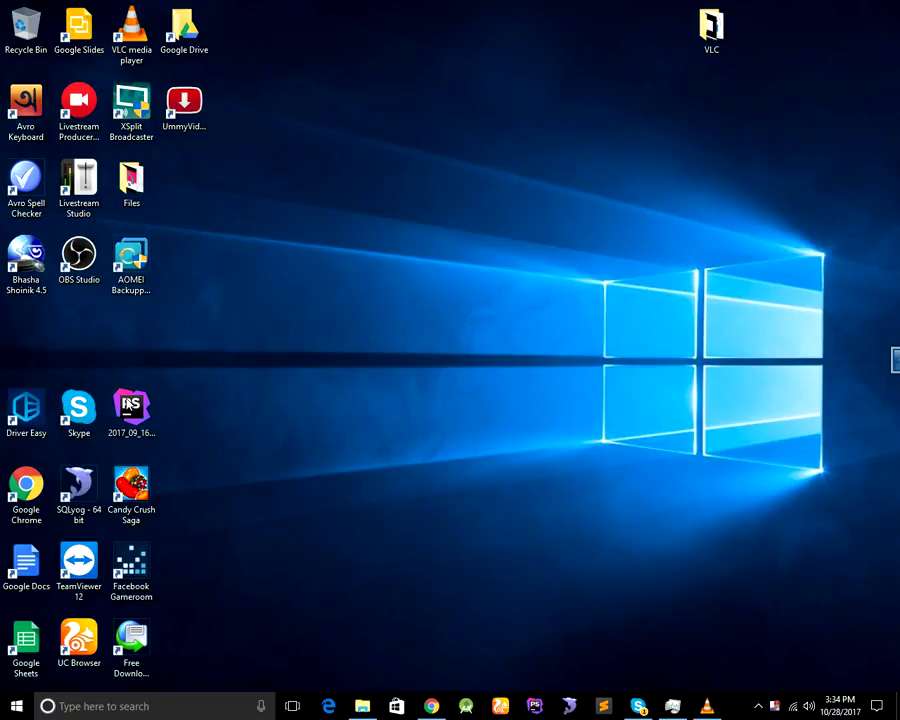
drag(110, 362, 315, 446)
click(565, 440)
click(450, 357)
click(747, 699)
click(725, 594)
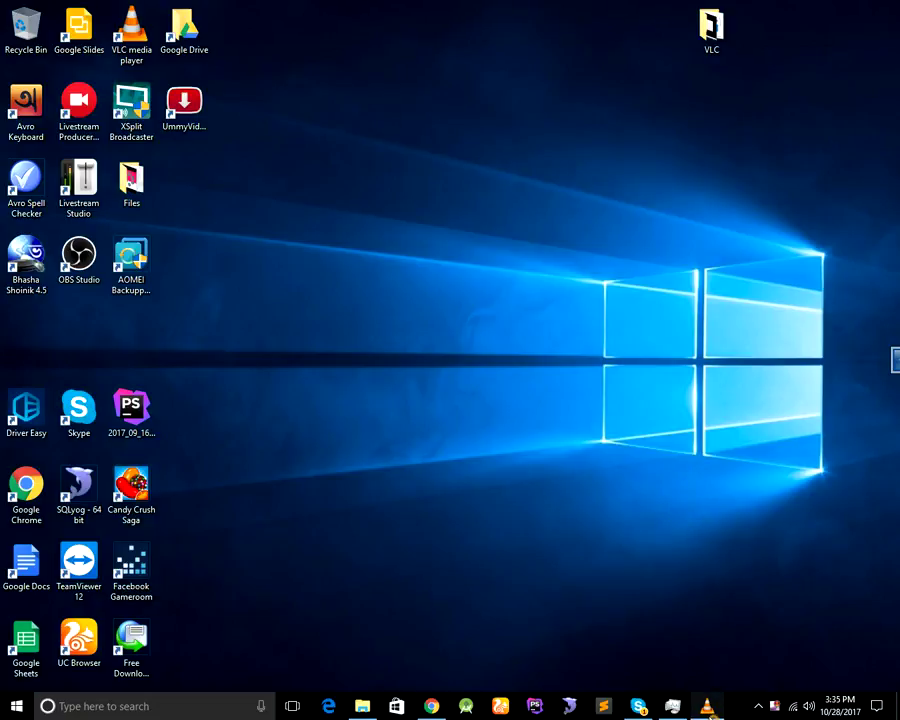
- Restore the player window, stop the screen capture and minimize the player again
click(707, 707)
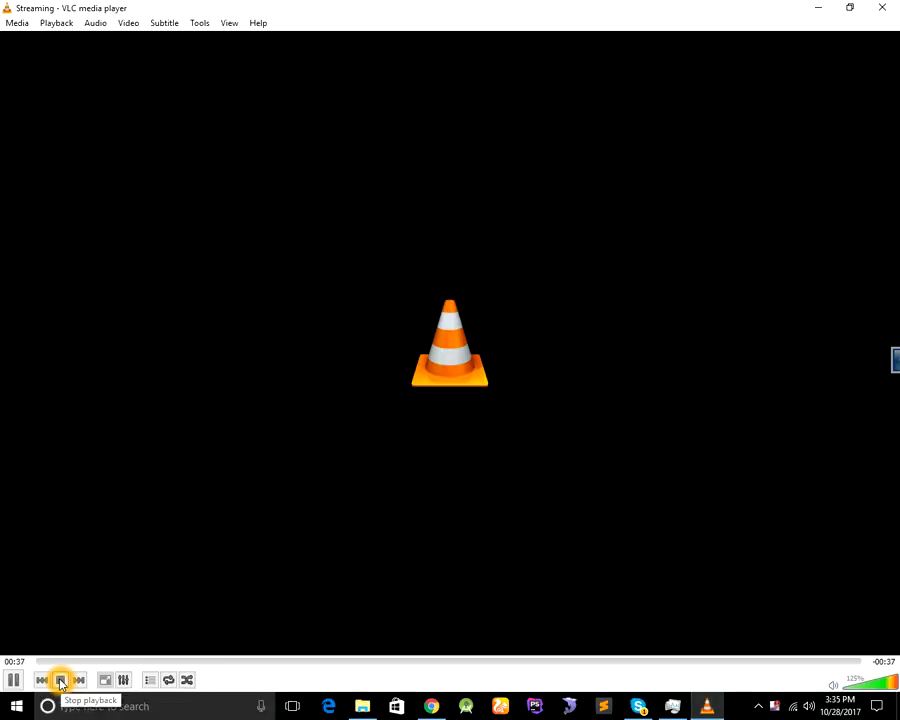
click(396, 547)
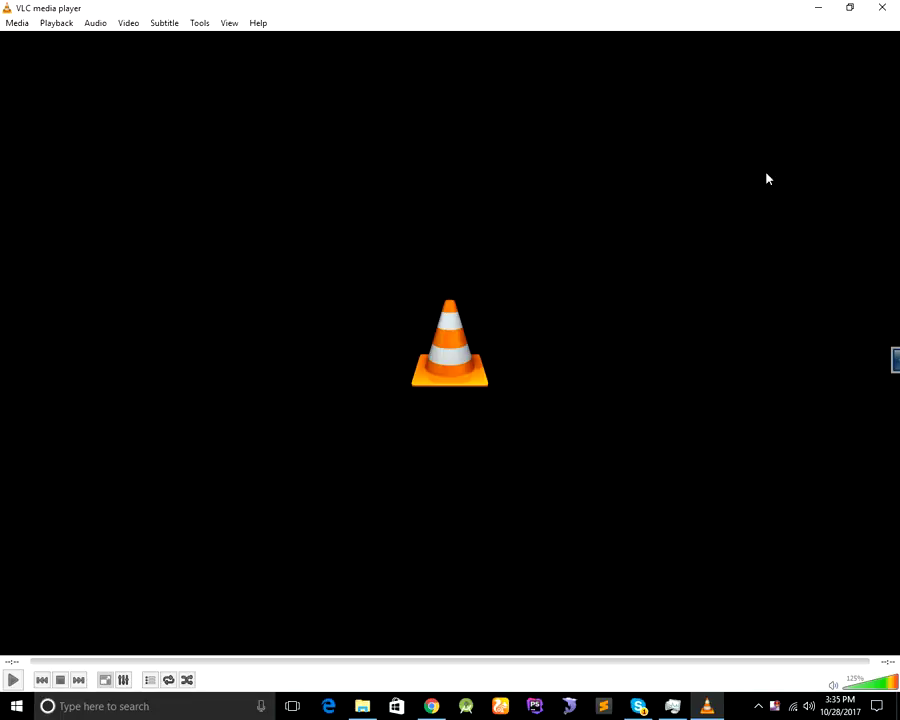
click(819, 9)
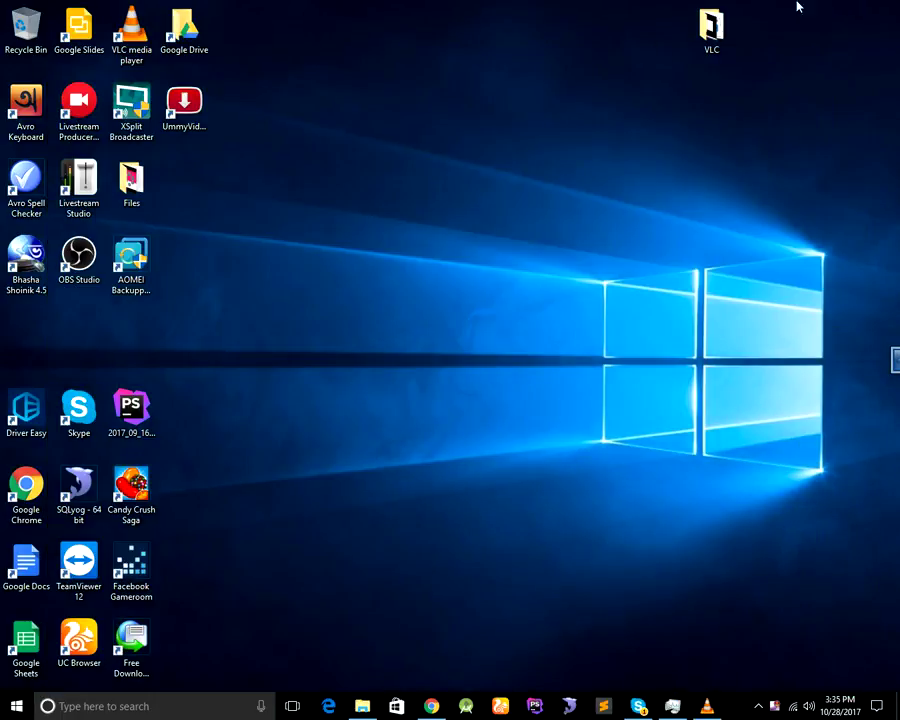
- Open the VLC folder on the desktop and play the recorded file 004.mp4
click(487, 205)
double_click(711, 28)
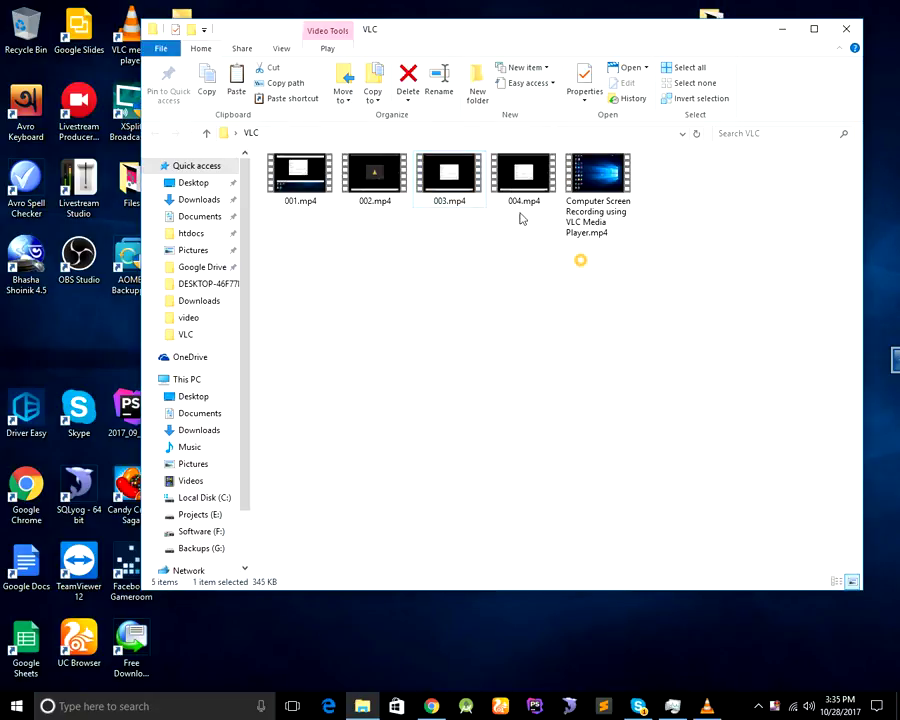
double_click(518, 188)
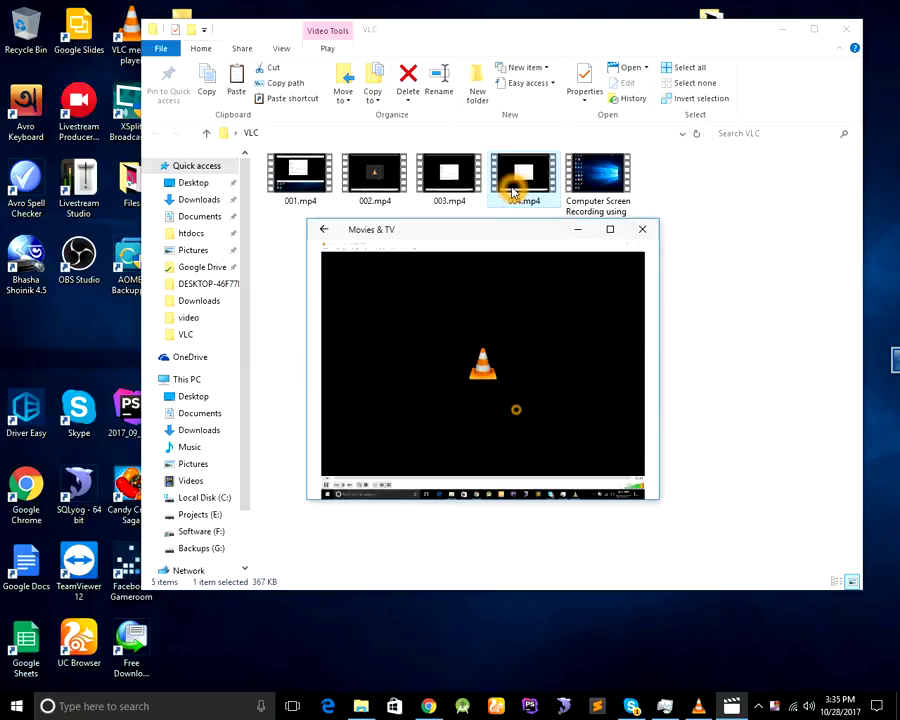
- Skip forward through the recording to near its end, and close the video and the folder window
mouse_move(462, 297)
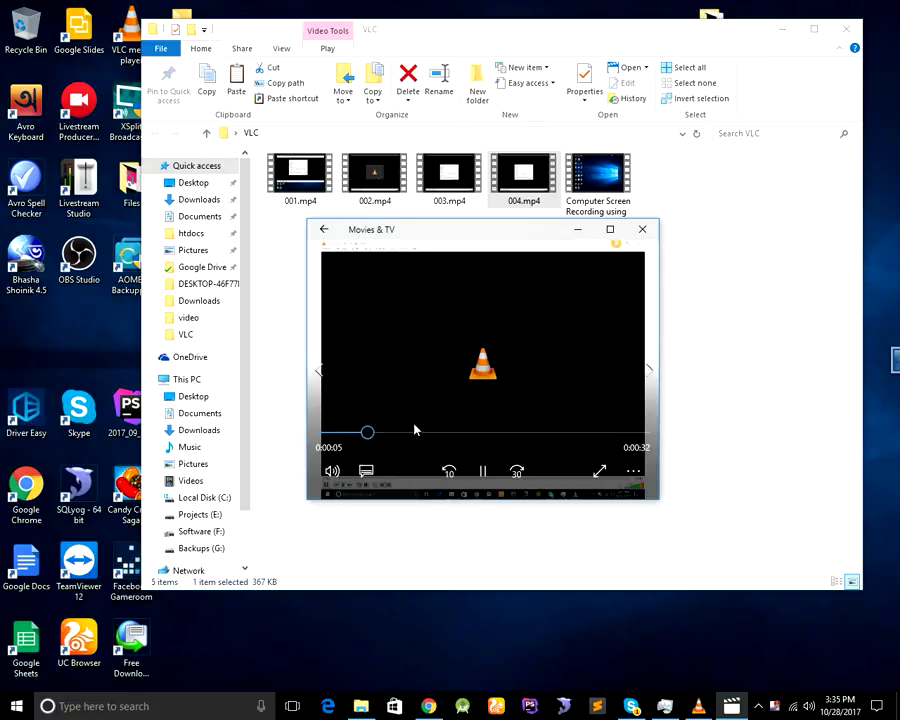
drag(404, 430, 463, 440)
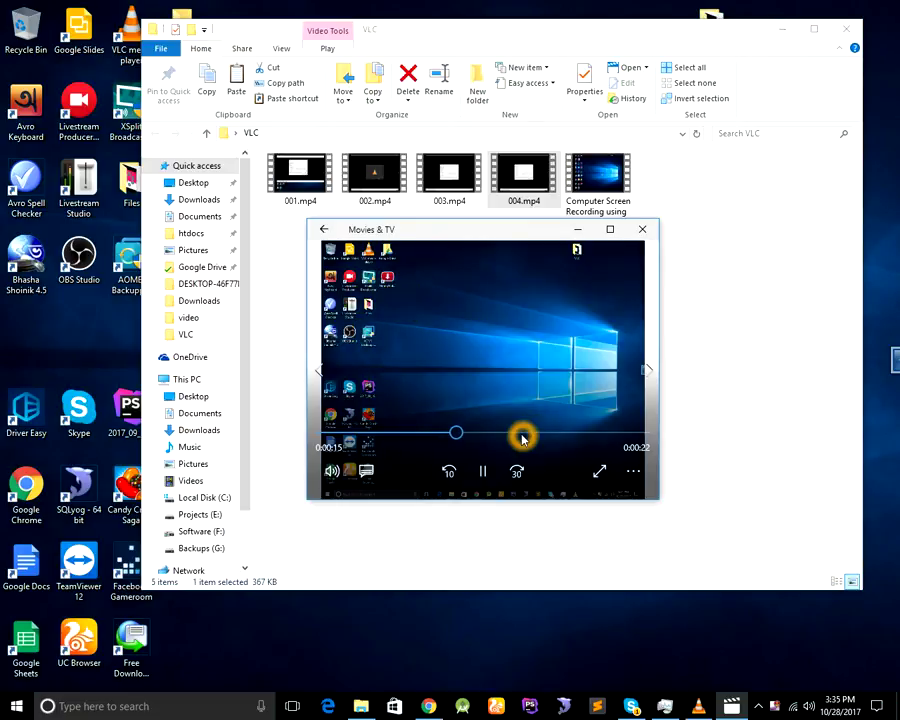
drag(522, 438, 614, 424)
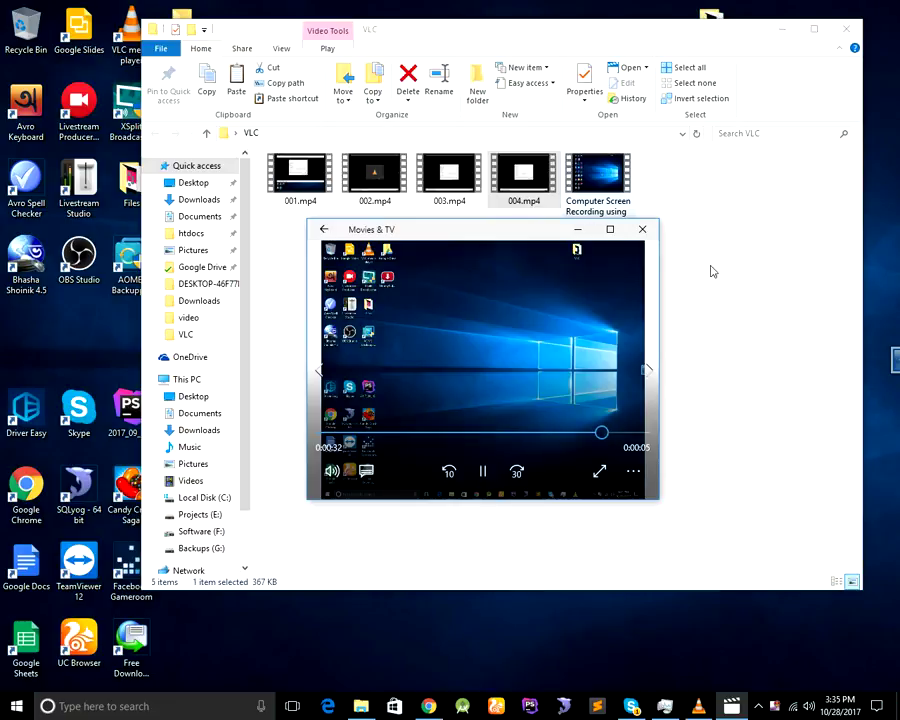
click(647, 235)
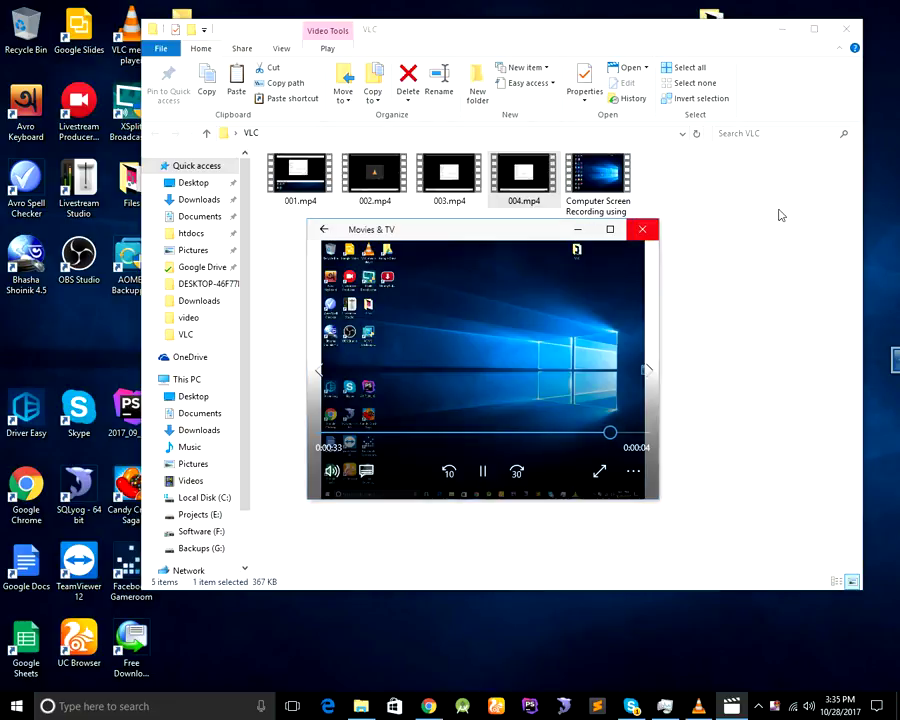
click(843, 28)
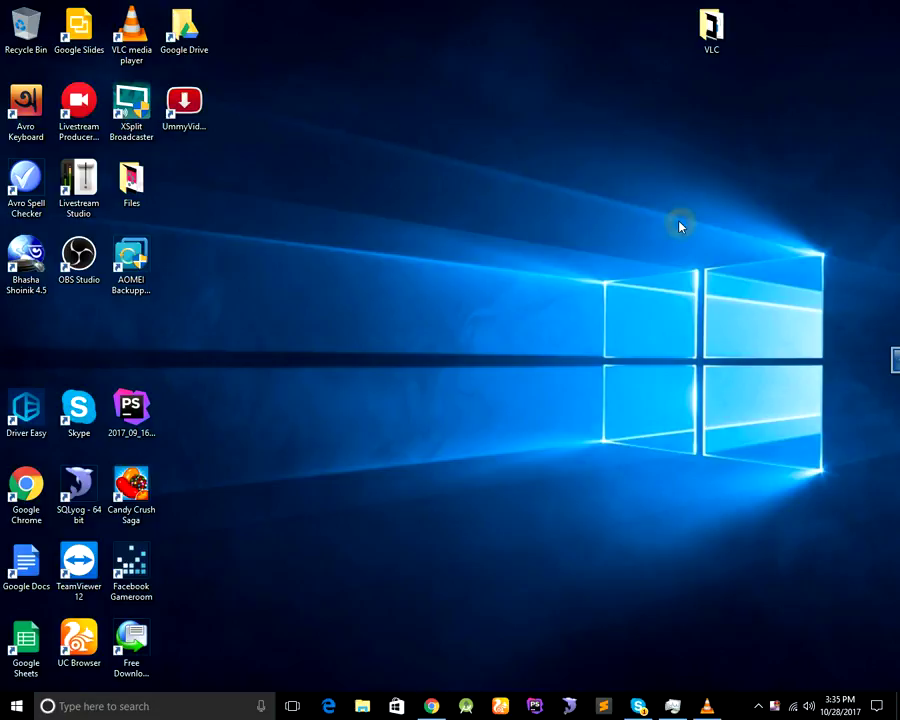